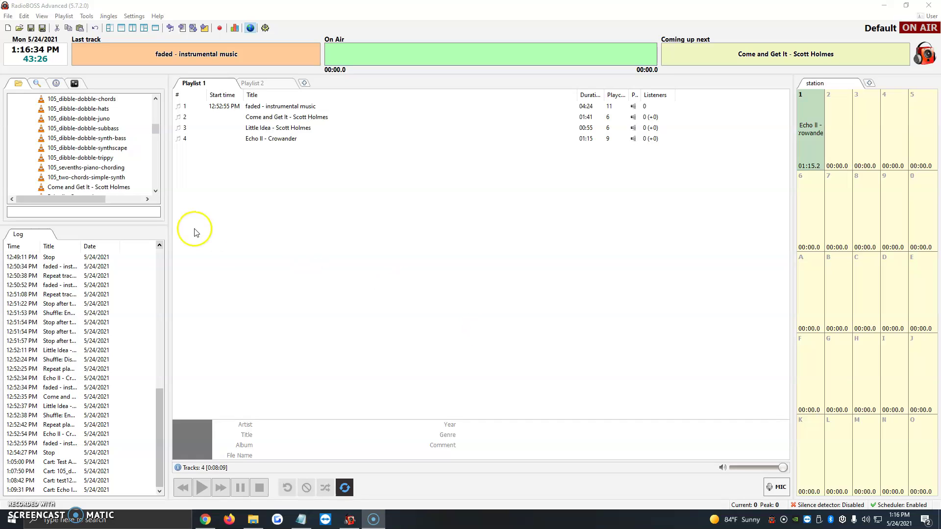
Bring the RadioBOSS Advanced window into focus by clicking the playlist area.
left_click(245, 241)
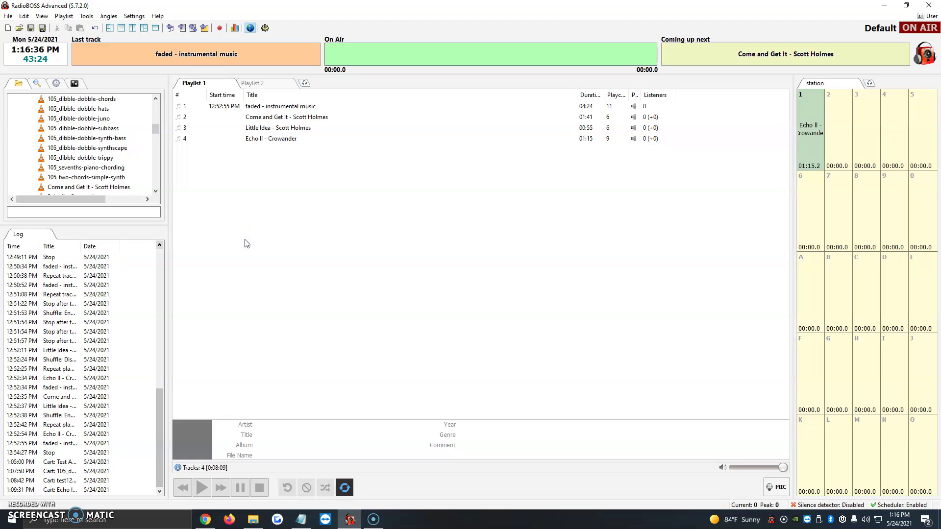
Show the Scheduler in the left panel via View > Scheduler and add a new event.
left_click(56, 83)
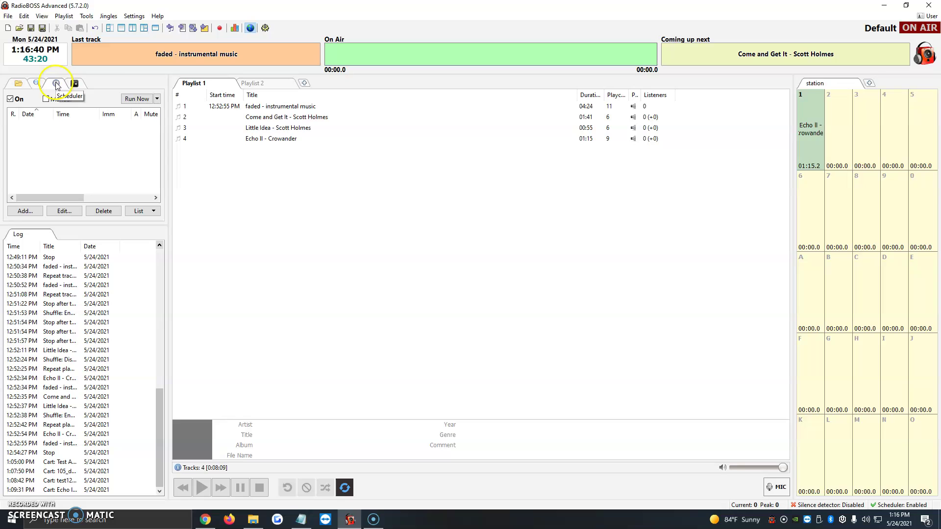
left_click(20, 83)
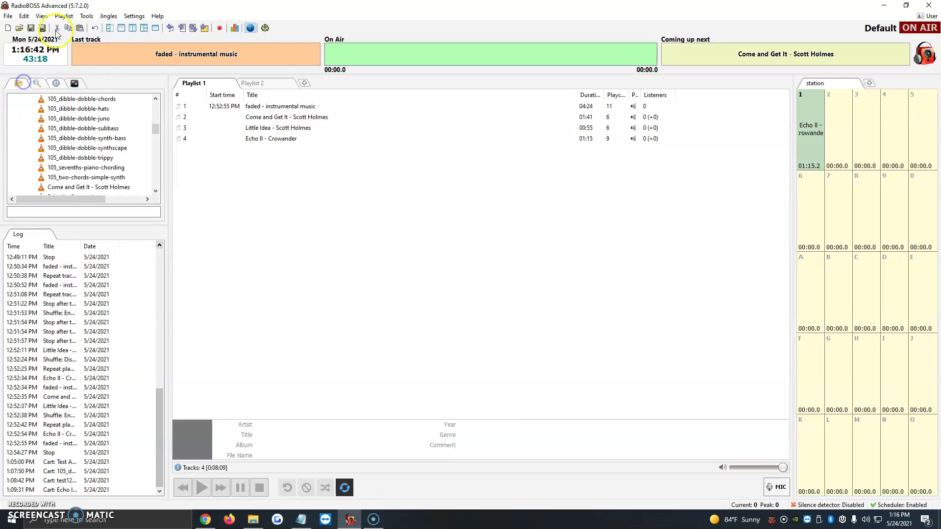
left_click(41, 16)
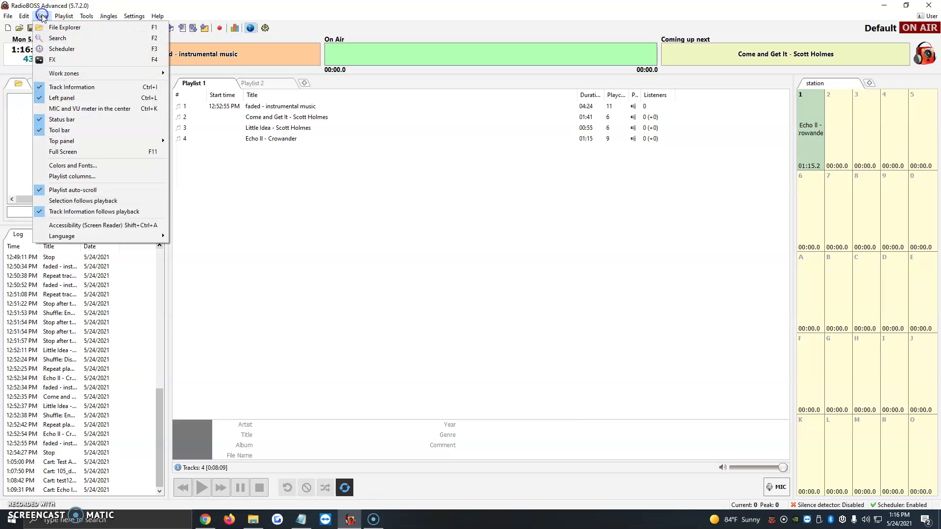
left_click(62, 49)
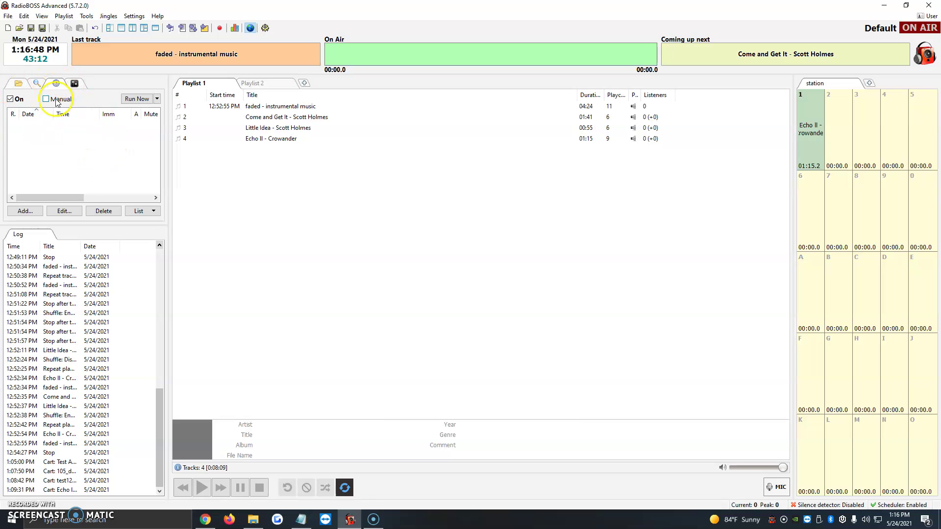
left_click(23, 211)
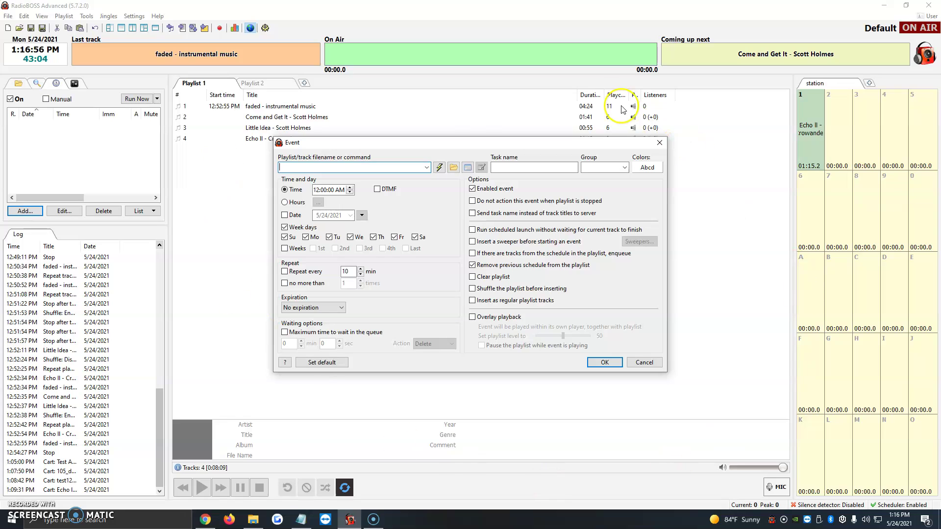
Use the event wizard's 'Play a track or playlist' option to pick 105_dibble-dobble-hats.wav.
left_click(439, 167)
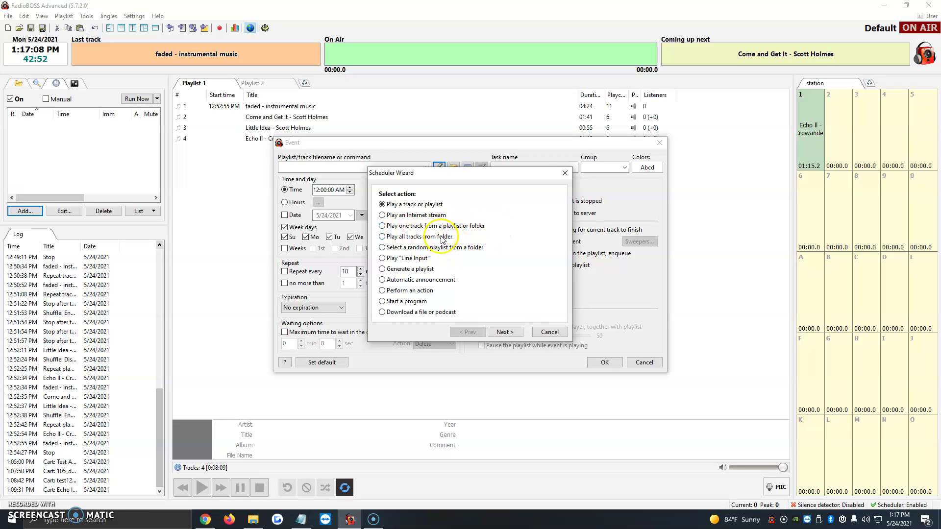
left_click_drag(416, 174, 508, 191)
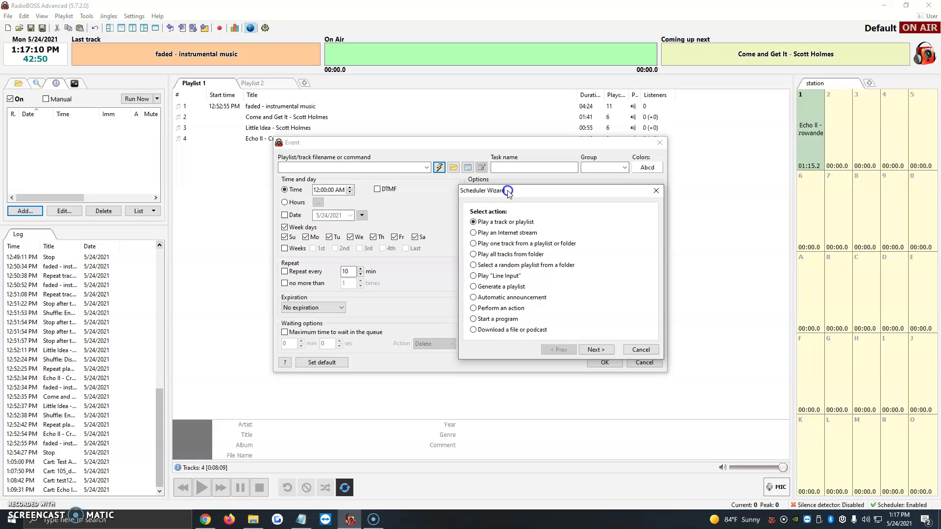
left_click(485, 233)
left_click(499, 223)
left_click(594, 351)
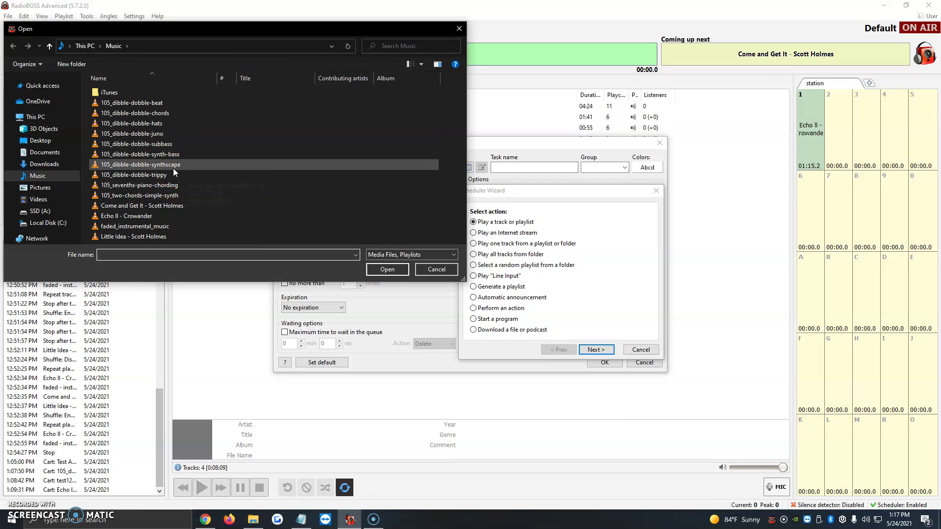
double_click(127, 125)
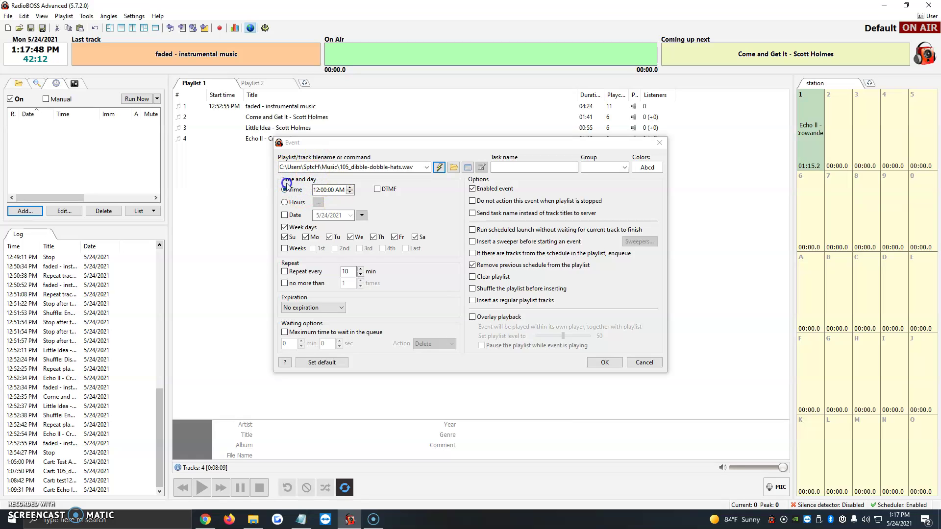
Set the event time to 1:00:00 PM.
left_click(317, 190)
type("1")
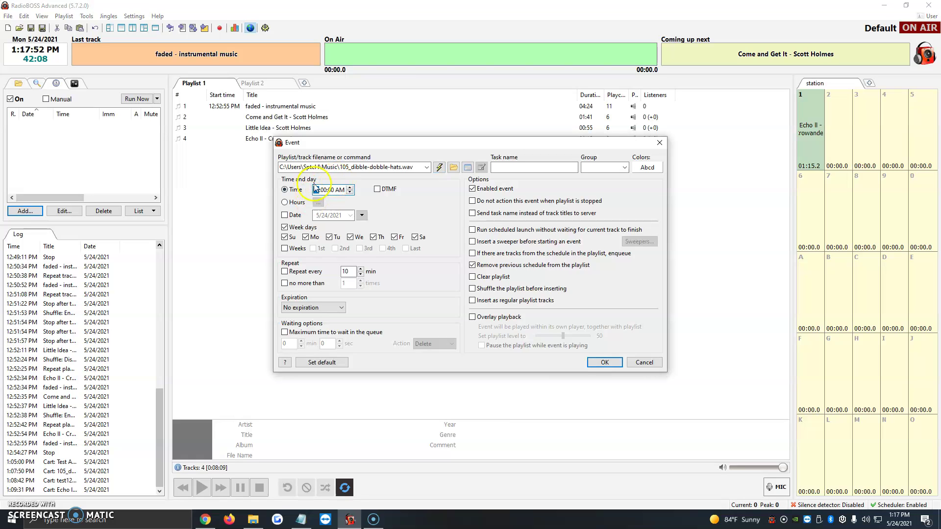
left_click(339, 191)
left_click(350, 194)
Enable Weeks and include the 1st, 2nd, 3rd and 4th weeks.
left_click(284, 249)
left_click(313, 248)
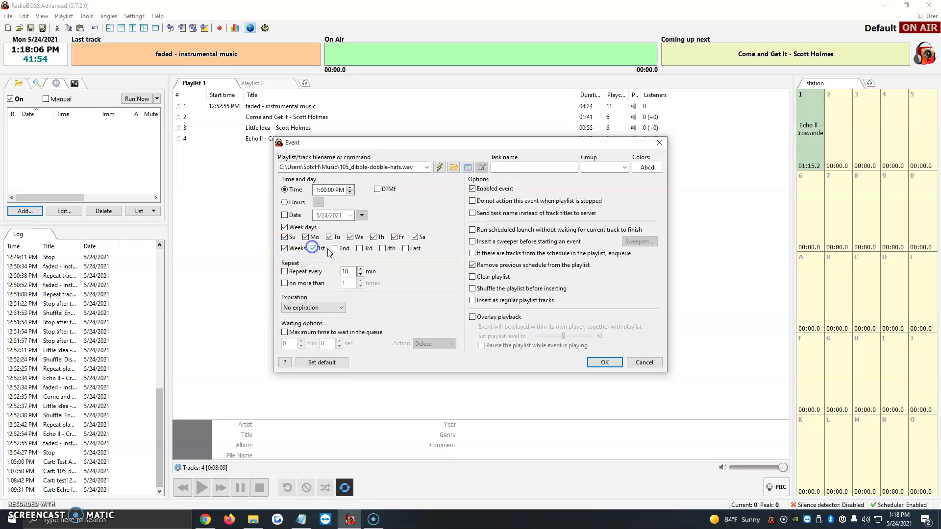
left_click(335, 248)
left_click(359, 248)
left_click(383, 248)
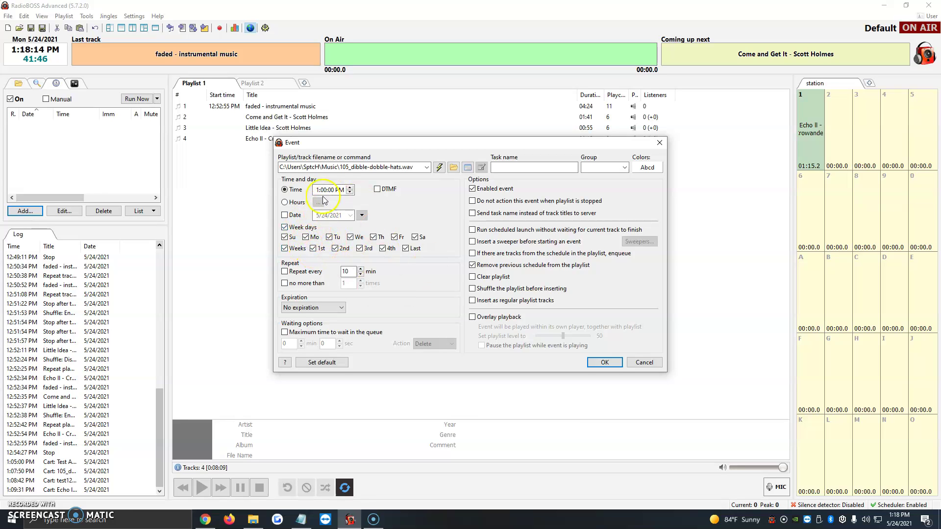
Switch timing to Hours, ticking hour 7 with minute 30 in the Hours picker.
left_click(296, 202)
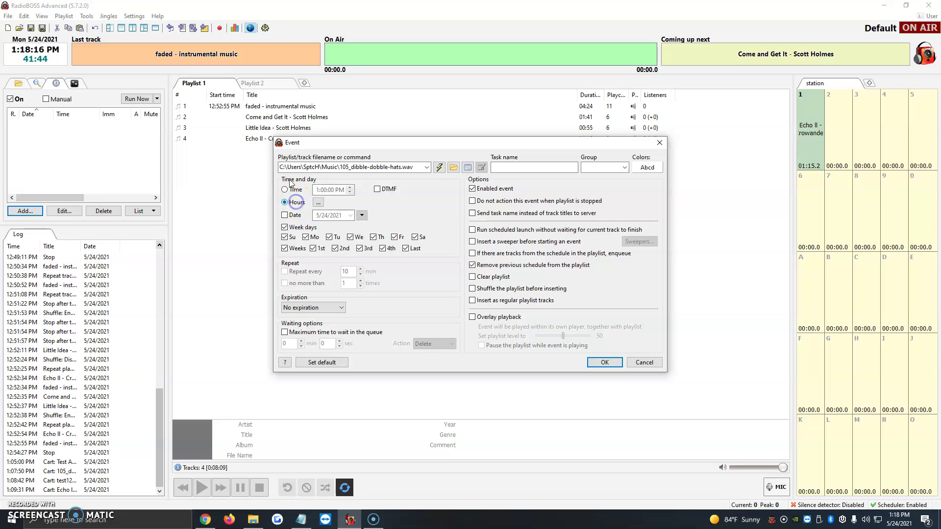
left_click(318, 202)
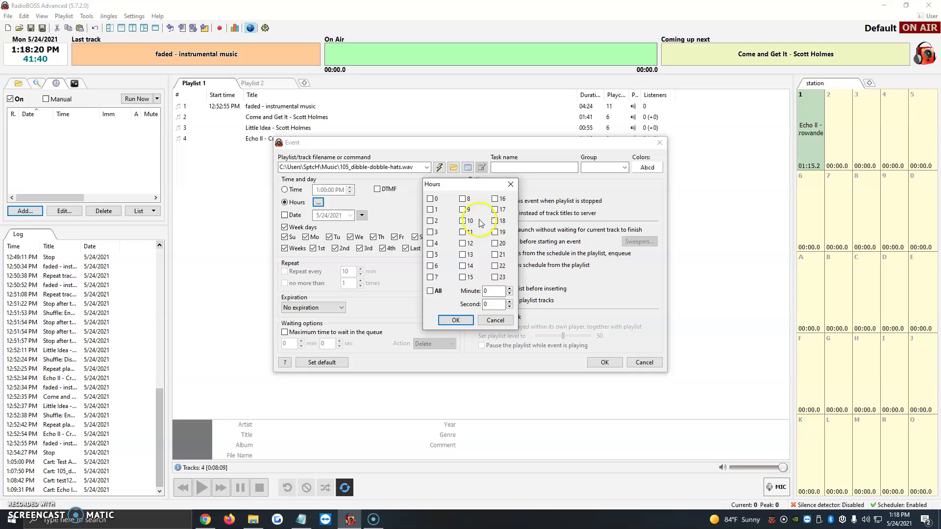
left_click(430, 278)
left_click(494, 291)
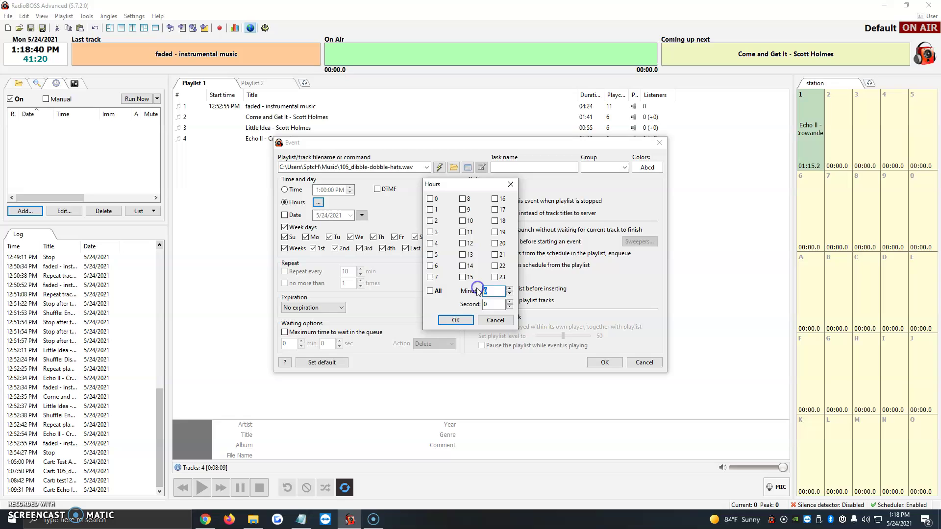
left_click(456, 320)
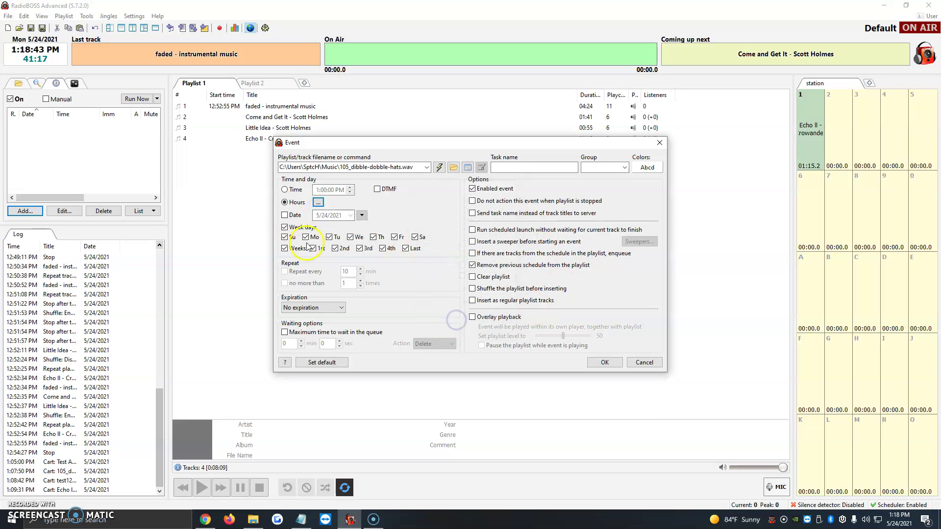
Enable a specific date and set the event date to May 27, 2021.
left_click(285, 215)
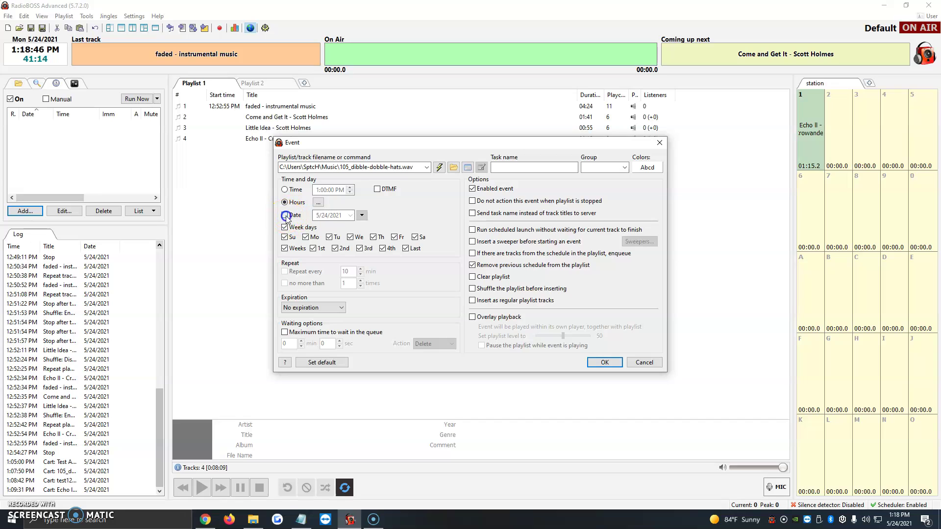
left_click(349, 216)
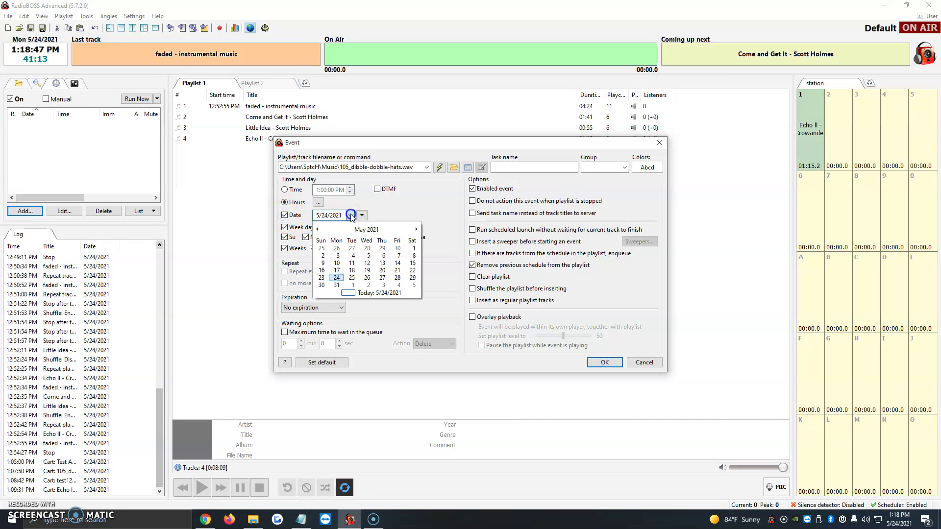
left_click(365, 271)
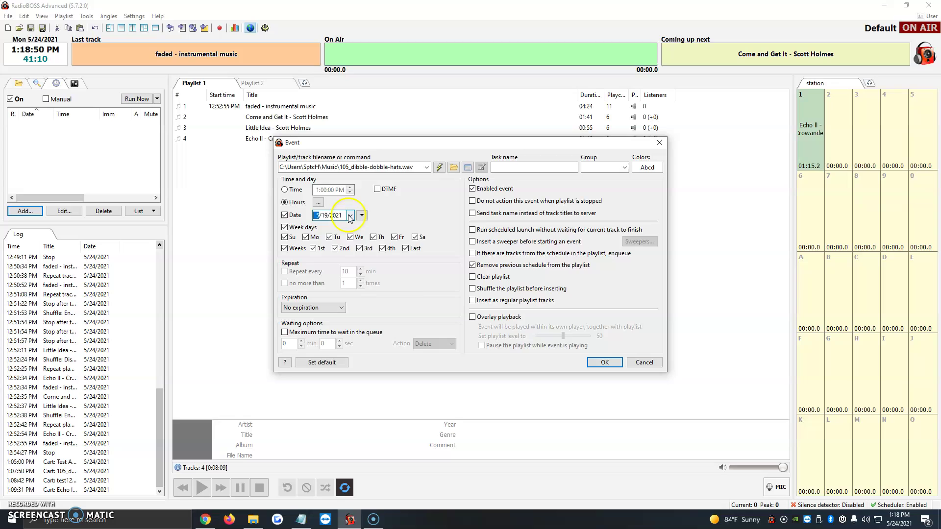
left_click(350, 216)
left_click(380, 278)
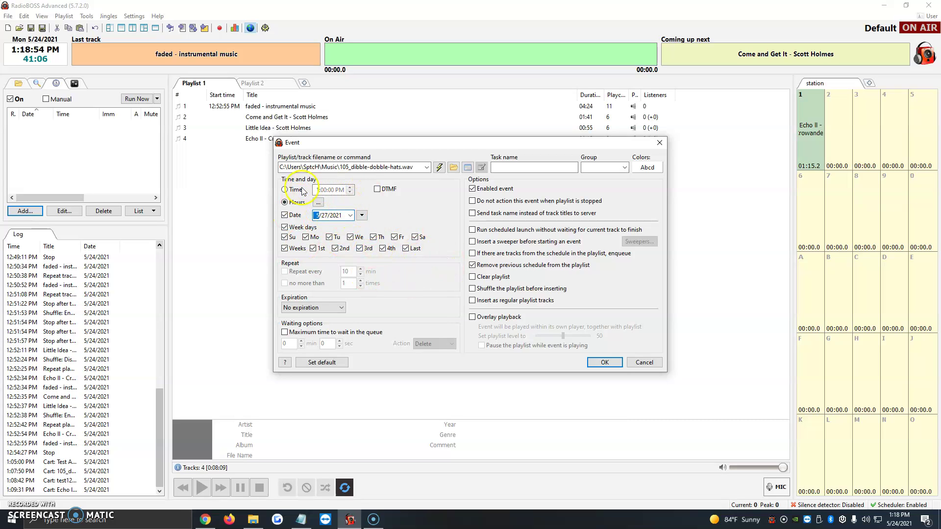
Make the event disable itself on expiry at 5/27/2021 and enable a maximum queue wait.
left_click(313, 308)
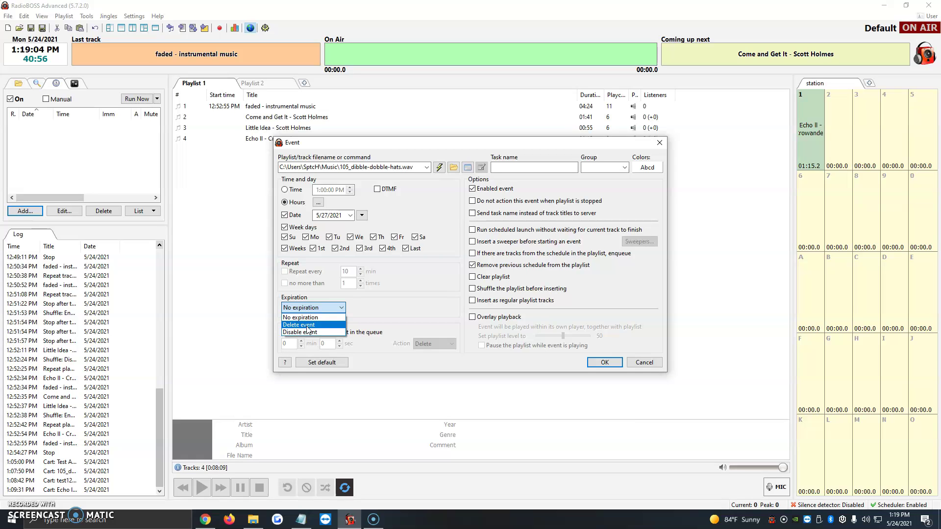
left_click(304, 331)
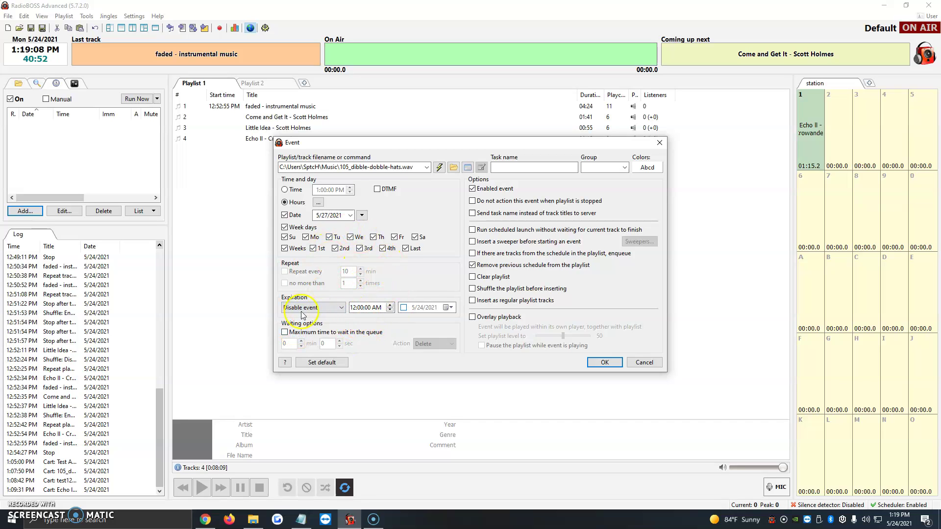
left_click(429, 309)
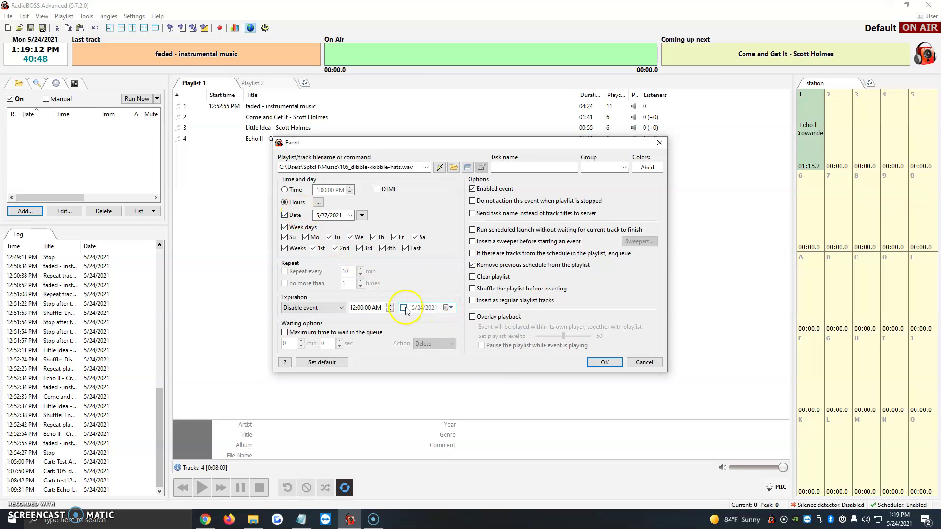
left_click(404, 307)
left_click(448, 307)
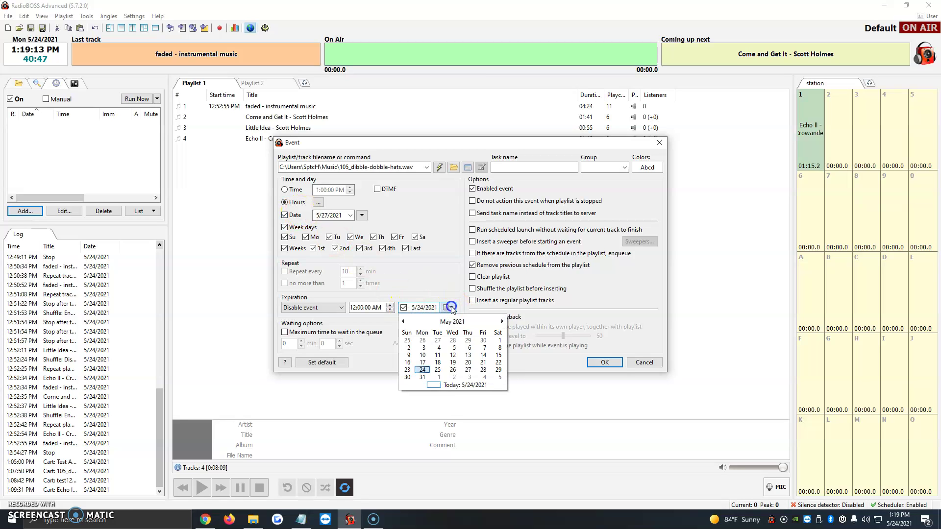
left_click(468, 370)
left_click(353, 308)
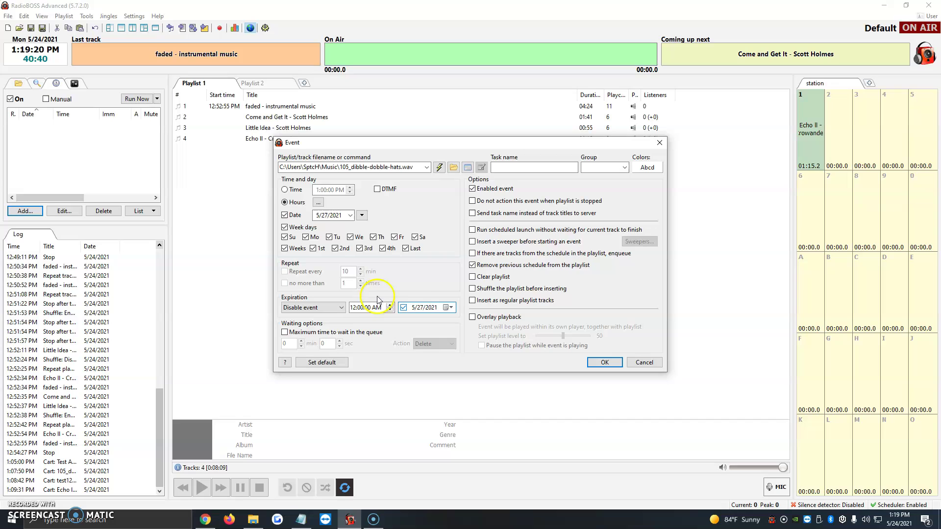
left_click(285, 332)
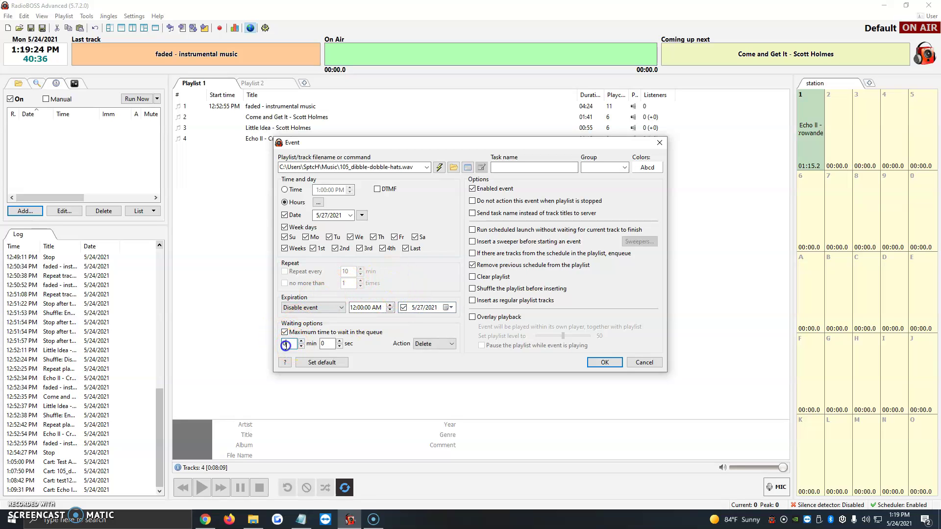
Change the queue-timeout Action from Delete to Play.
left_click(431, 344)
left_click(435, 345)
left_click(434, 345)
left_click(429, 354)
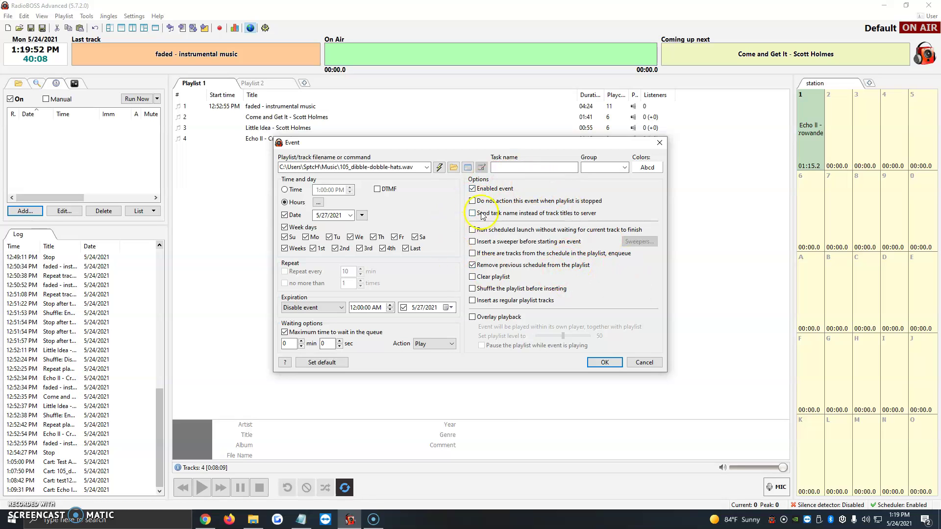
Save the new event and narrow the Time and Date columns in the scheduler list.
left_click(607, 362)
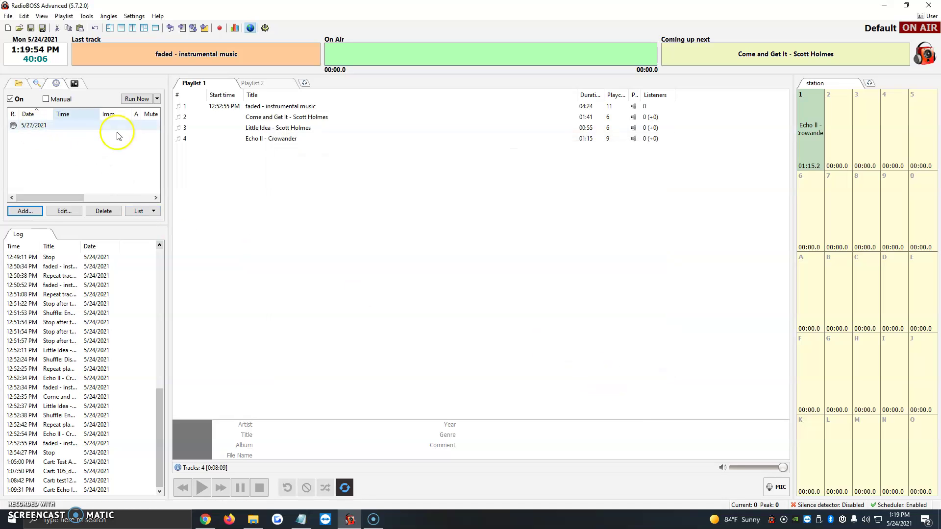
mouse_move(103, 108)
left_mouse_down()
mouse_move(64, 114)
mouse_move(110, 116)
left_mouse_up()
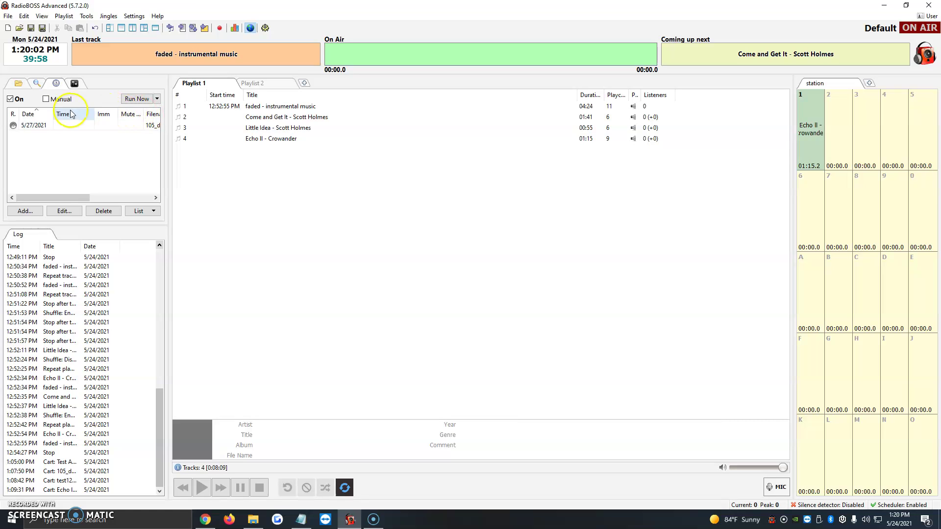
left_click_drag(53, 113, 32, 114)
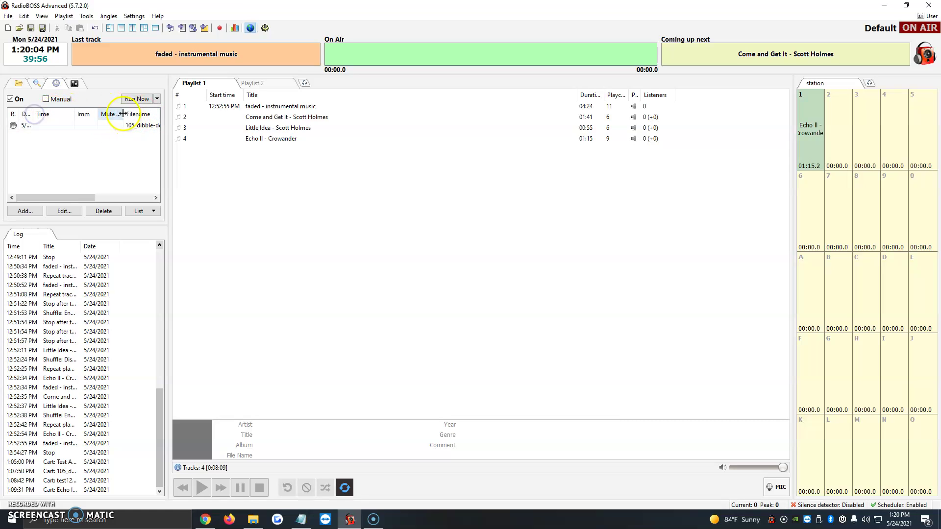
left_click_drag(124, 114, 67, 113)
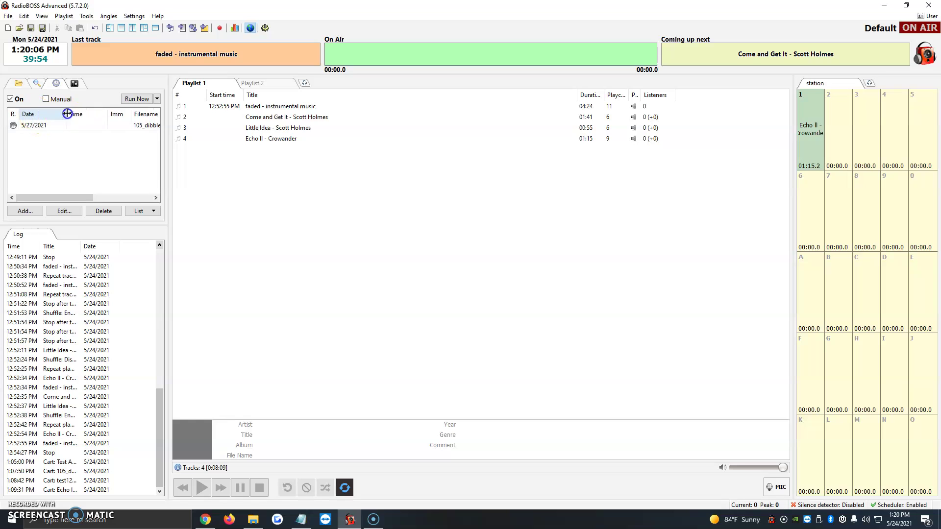
Edit the 5/27/2021 event to use the fixed 1:00:00 PM time and save it.
left_click(17, 125)
right_click(17, 125)
left_click(39, 139)
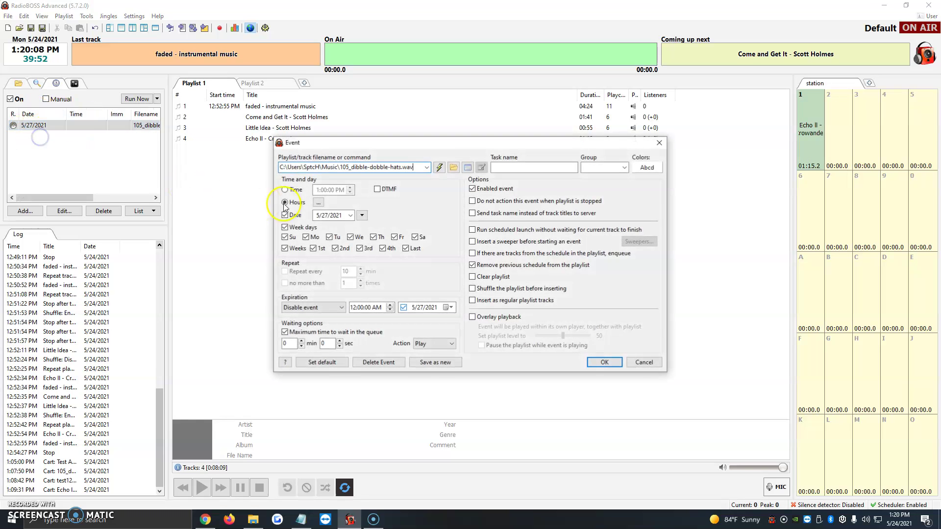
left_click(286, 190)
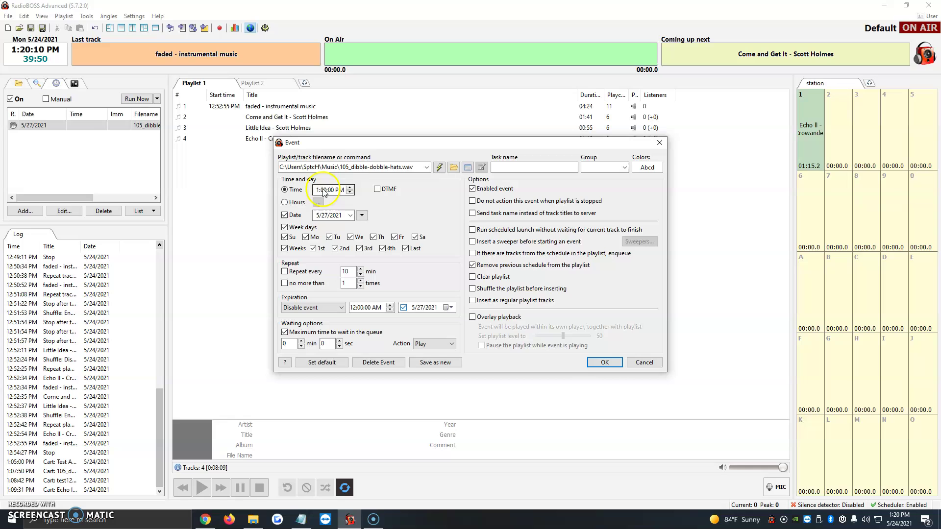
left_click(605, 362)
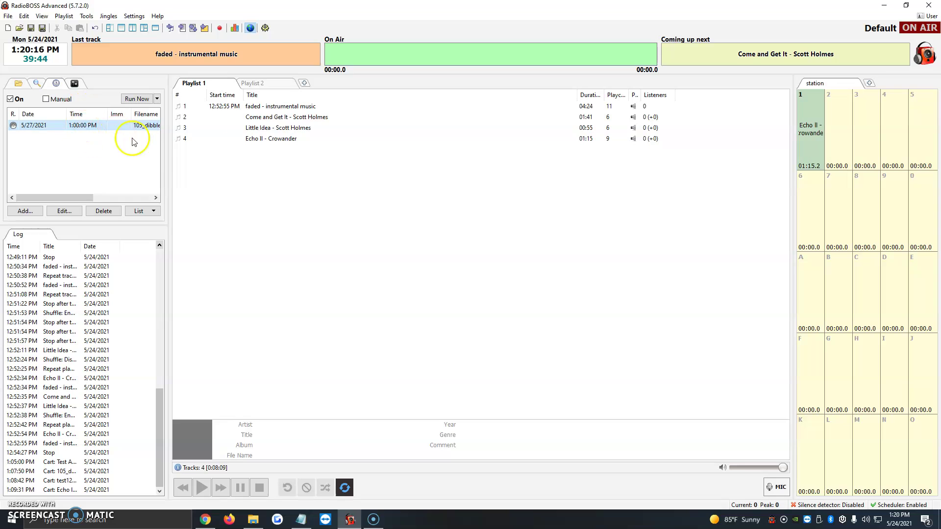
Start playing the playlist.
left_click(202, 488)
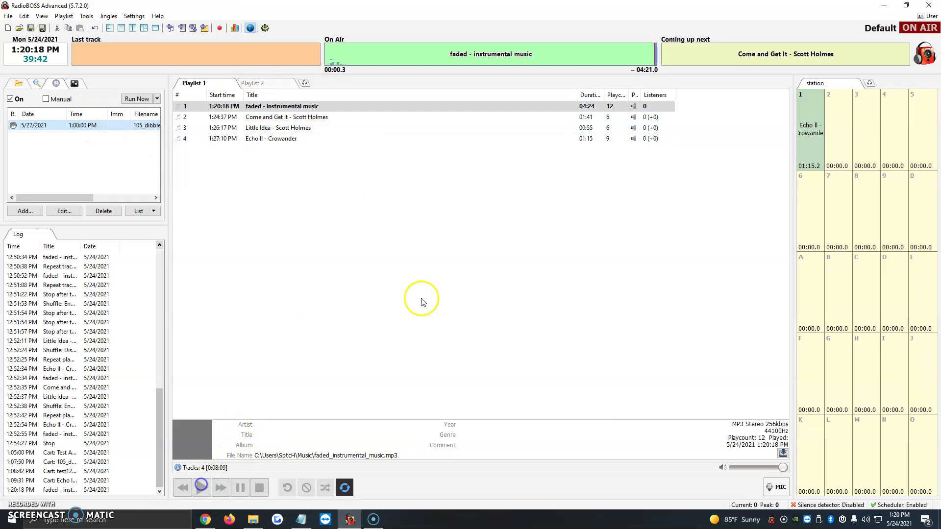